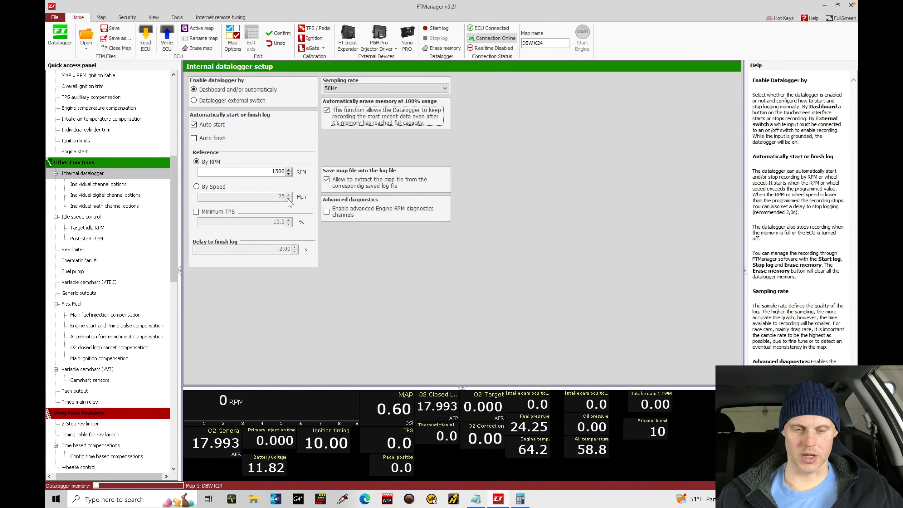
- Review the internal datalogger's individual channel, digital channel and math channel options
left_click(117, 186)
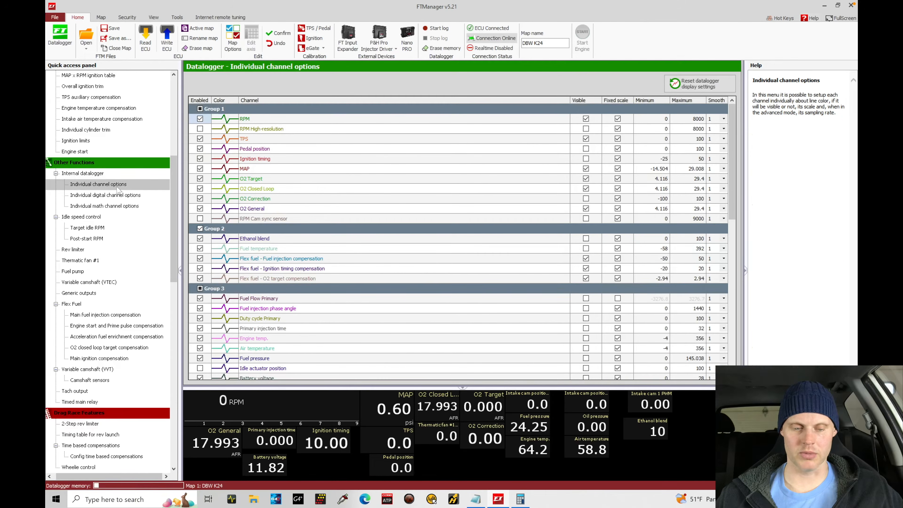
left_click(117, 195)
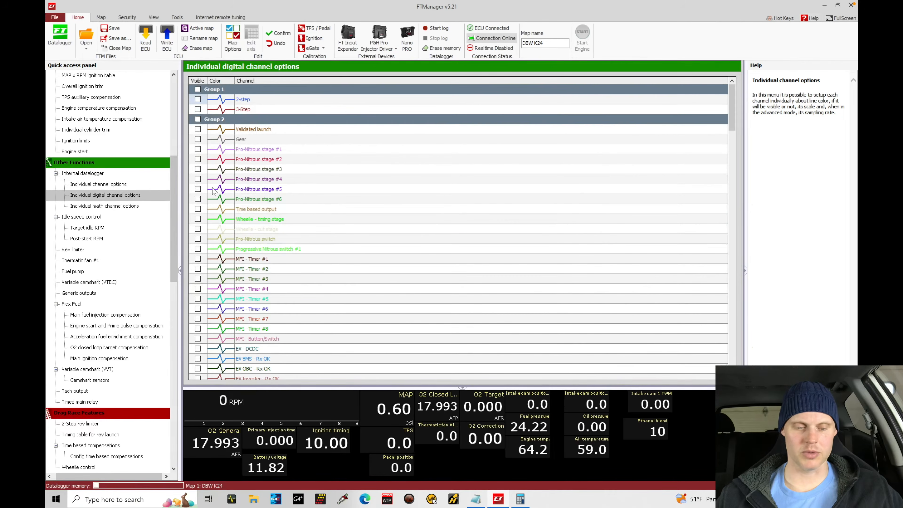
left_click(125, 206)
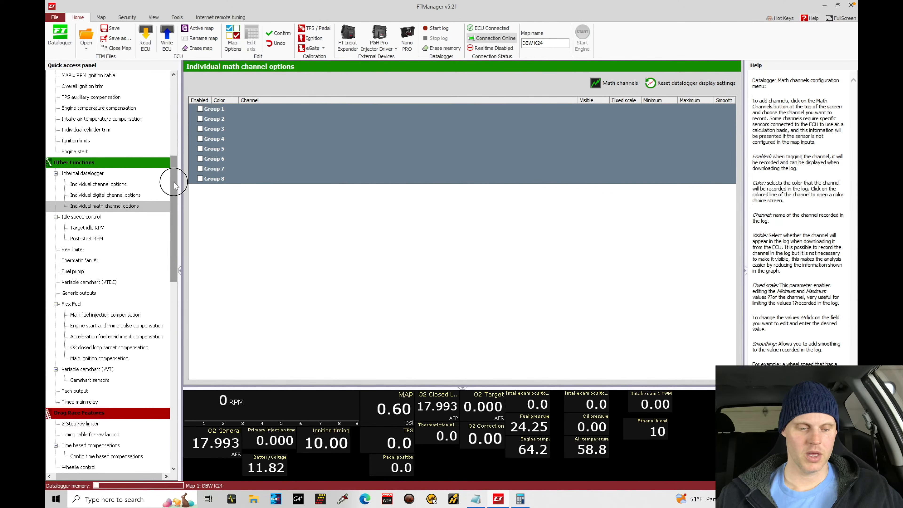
- Set the idle speed control's position on idle to Fixed
left_click_drag(174, 178, 174, 206)
left_click(88, 152)
left_click(89, 142)
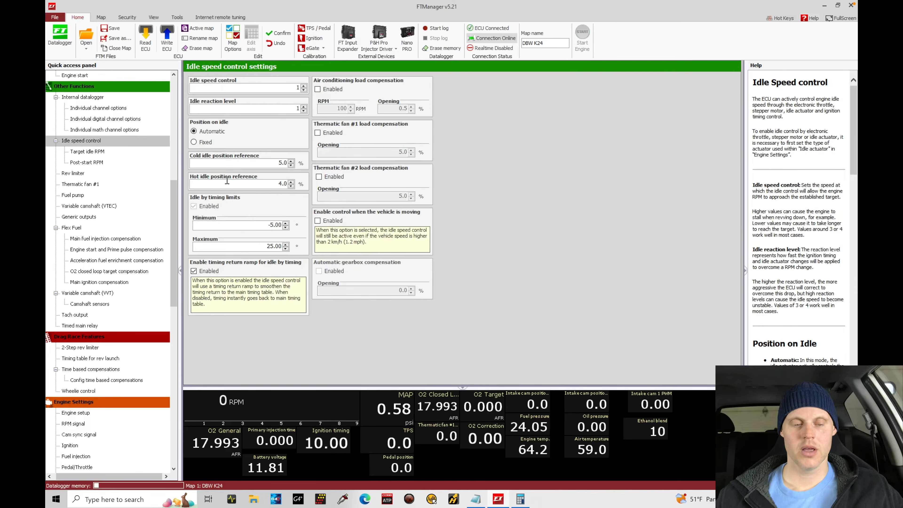
left_click(209, 143)
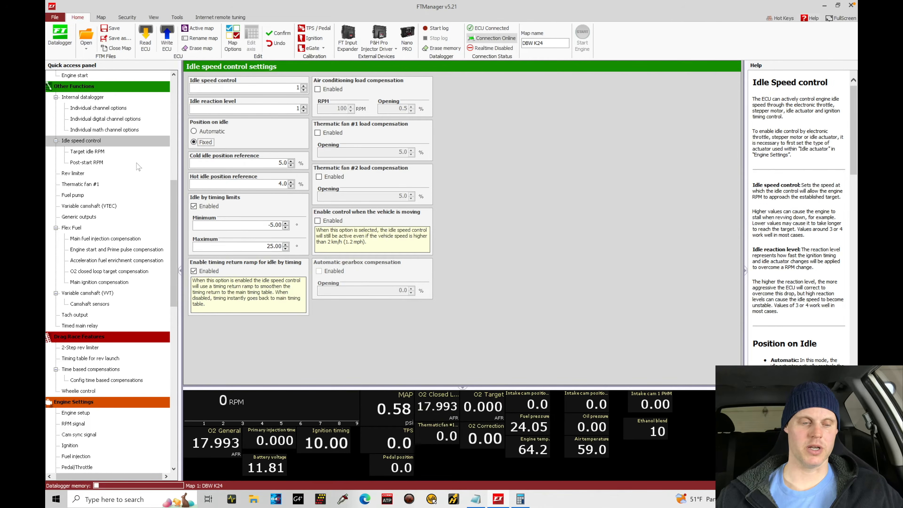
- Review the post-start RPM and idle actuator position tables, then return to the idle speed control settings
left_click(121, 161)
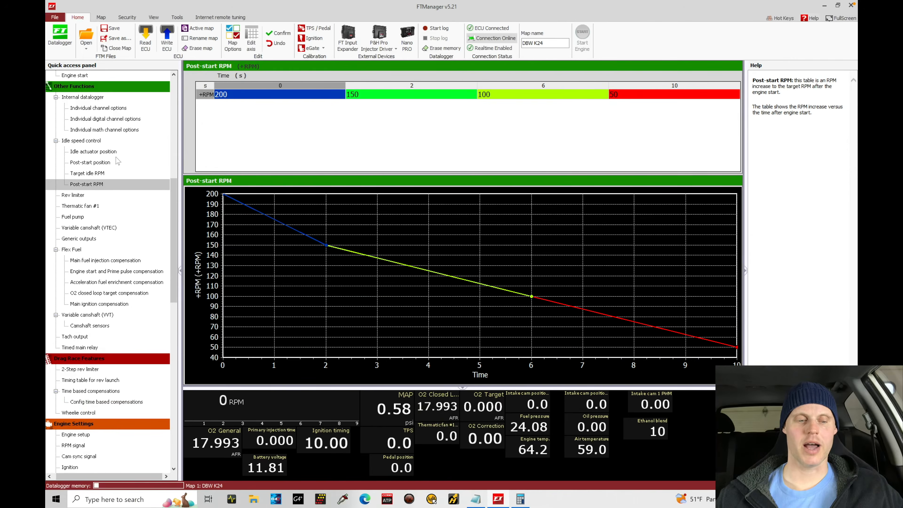
left_click(116, 153)
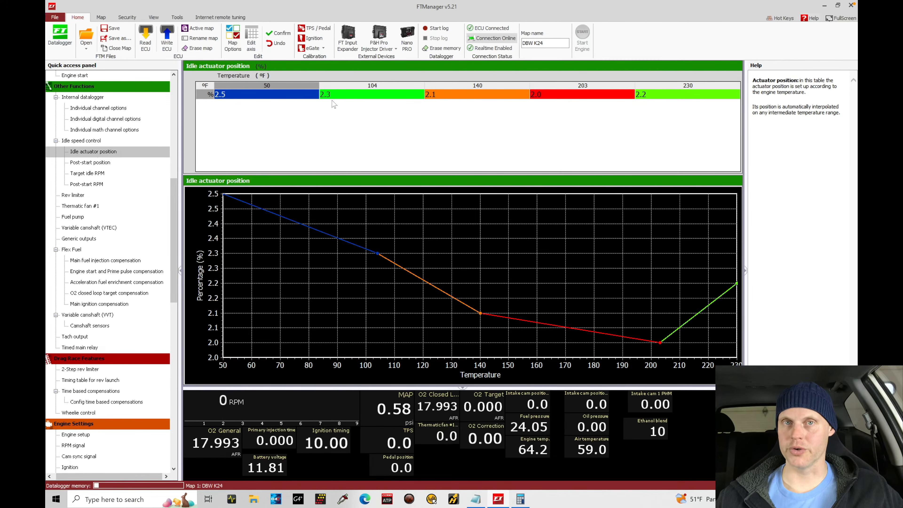
left_click(85, 142)
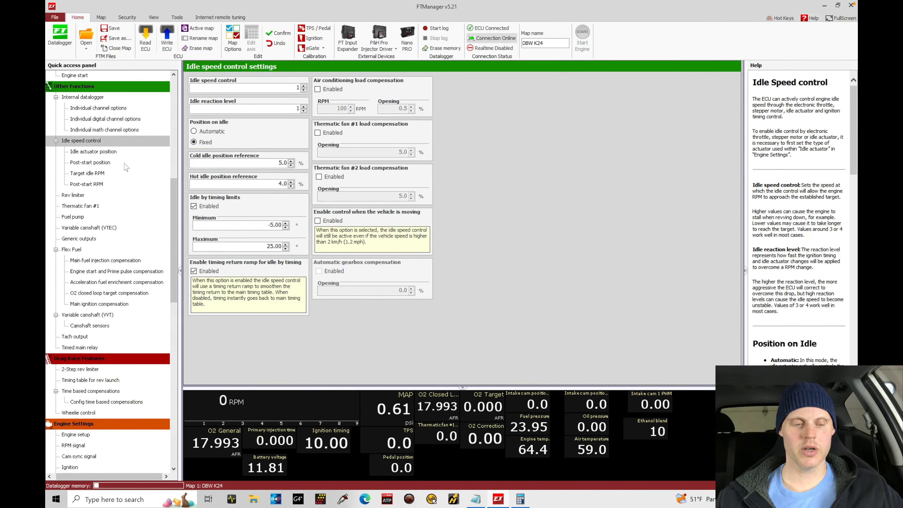
- Set the target idle RPM to 900 at 140, 203 and 230 °F
left_click(112, 175)
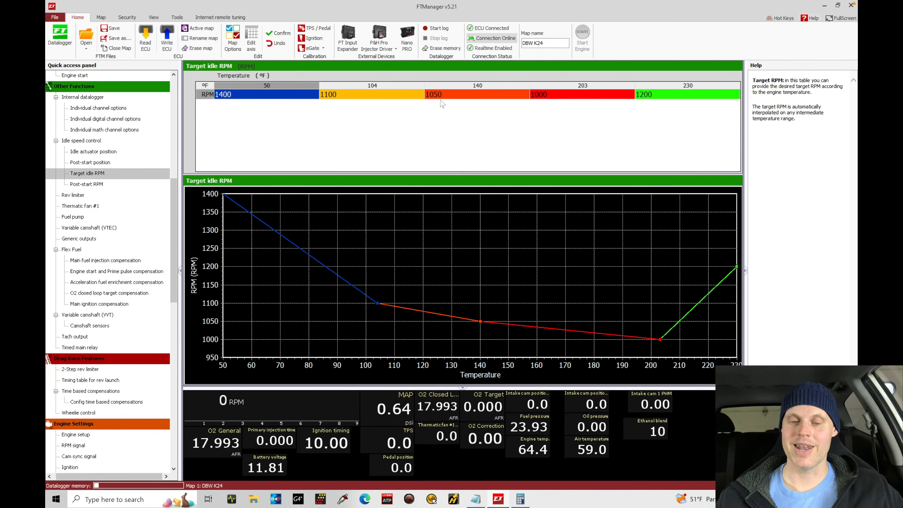
left_click_drag(461, 100, 506, 91)
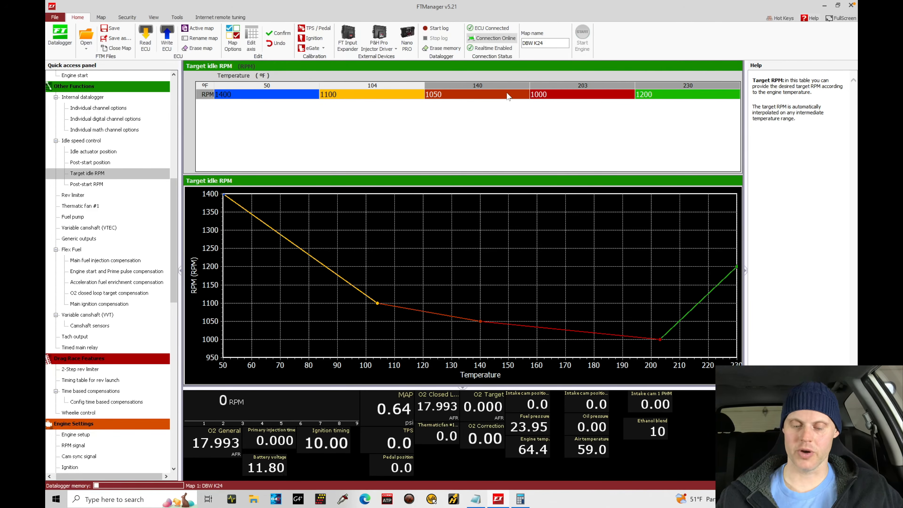
type("900")
key("Return")
left_click(306, 94)
left_click(442, 93)
left_click_drag(306, 94, 422, 104)
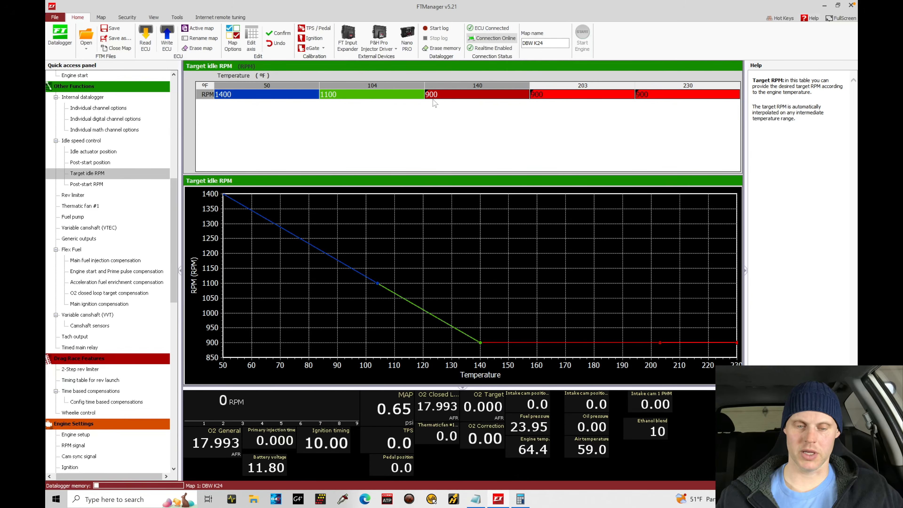
left_click(371, 97)
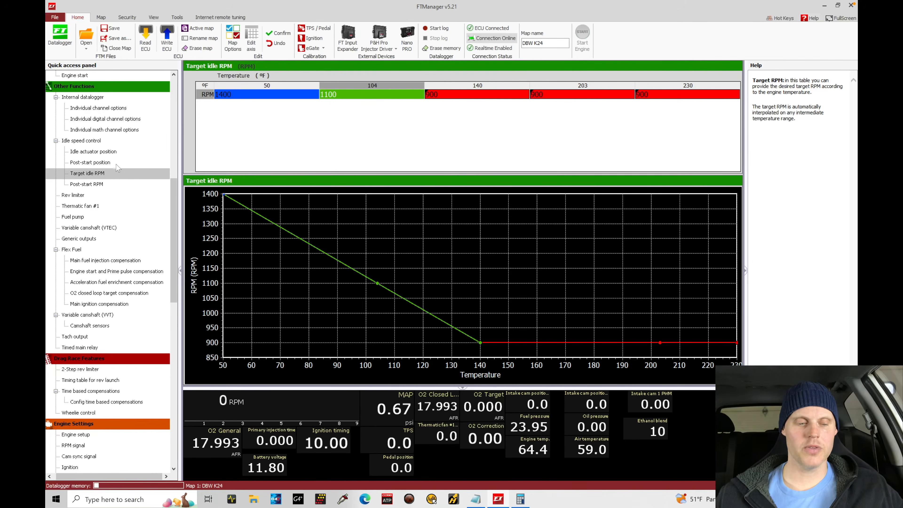
- Set the idle actuator position to 8% at 50 °F and 5% at 104 °F
left_click(117, 153)
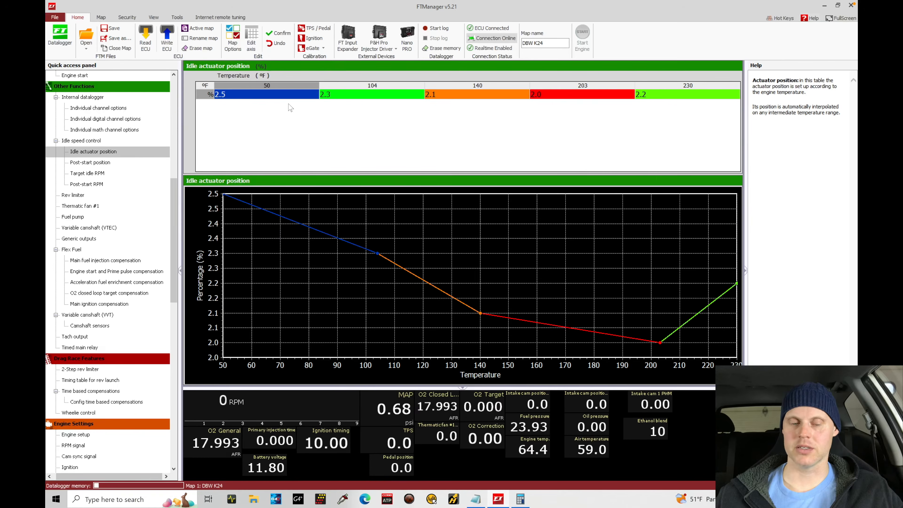
left_click_drag(298, 95, 356, 100)
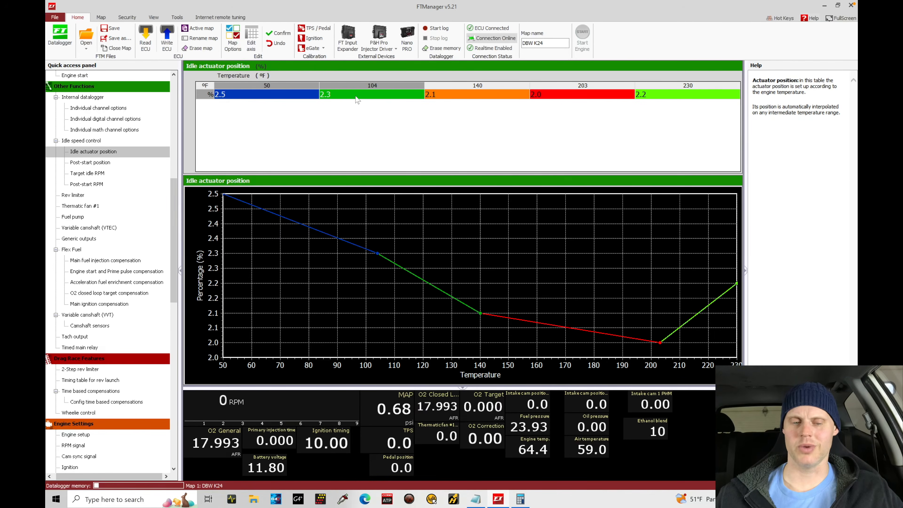
left_click(300, 96)
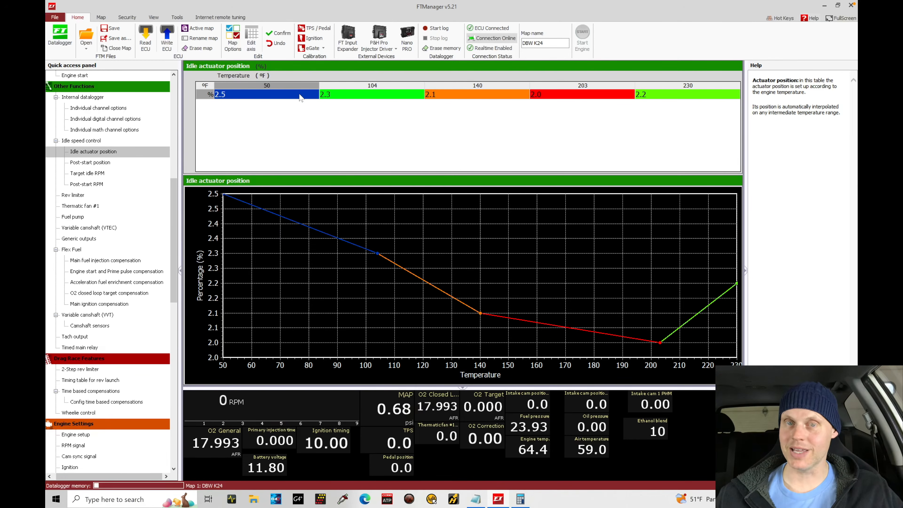
type("8")
key("Return")
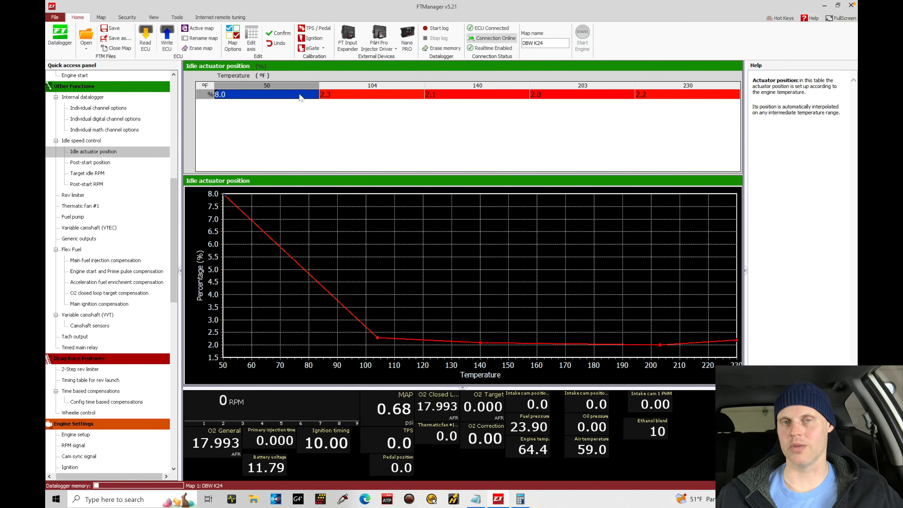
left_click(370, 100)
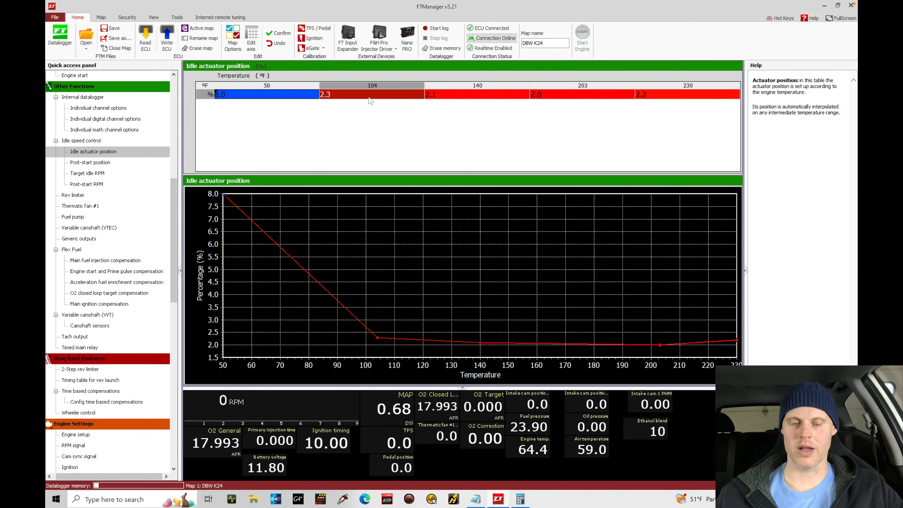
type("5")
key("Return")
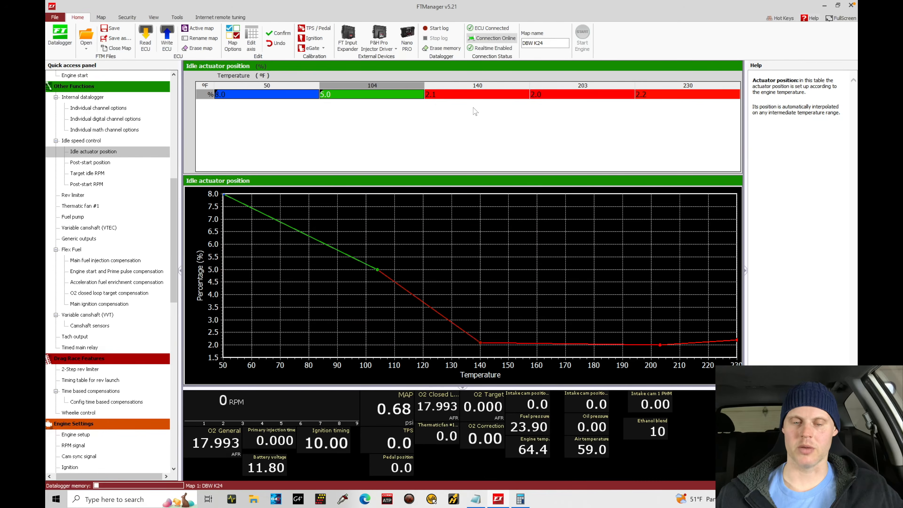
- Set the idle actuator position to 3% at 140, 203 and 230 °F
left_click(473, 98)
left_click_drag(472, 98, 641, 101)
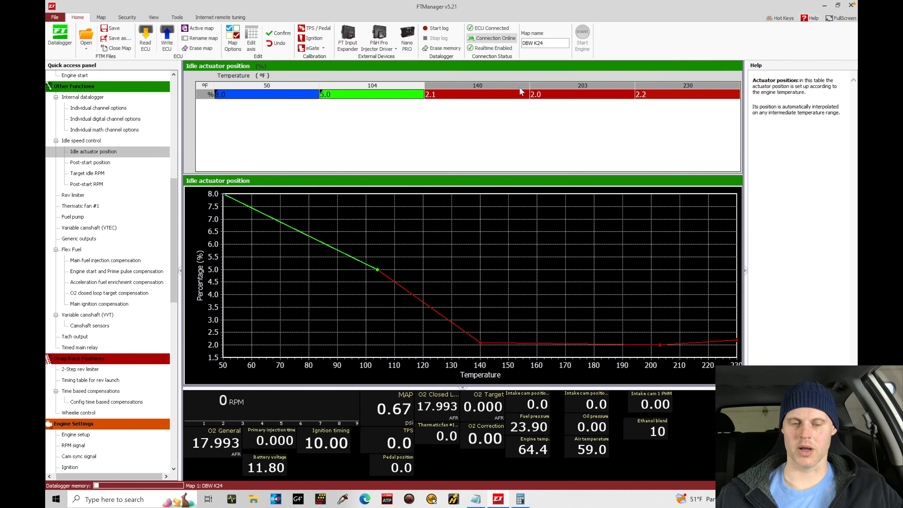
type("3")
key("Return")
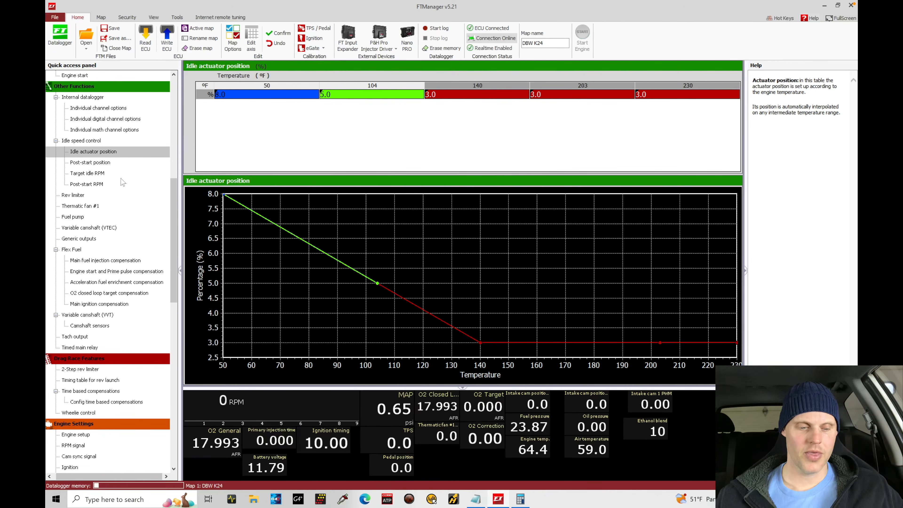
- Set the post-start position to 2% at 0 s and 0% at 10 s, and interpolate the values between them
left_click(113, 163)
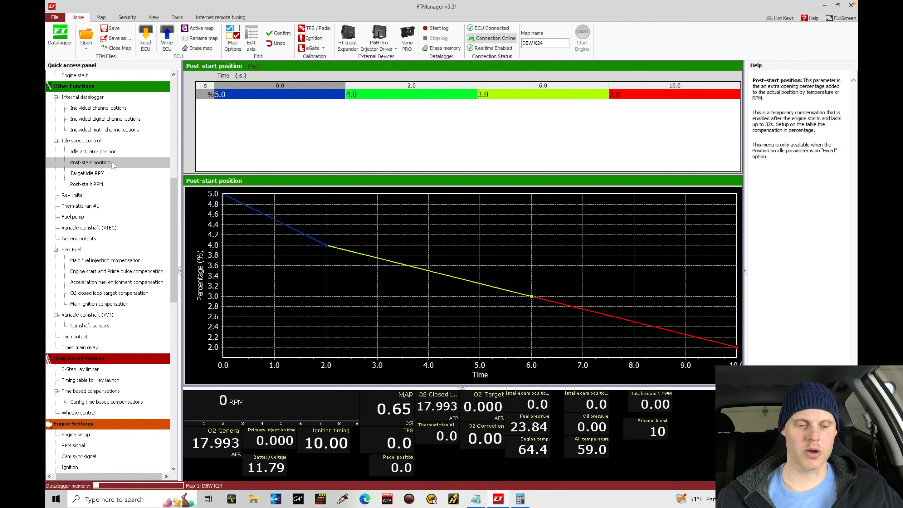
left_click(107, 186)
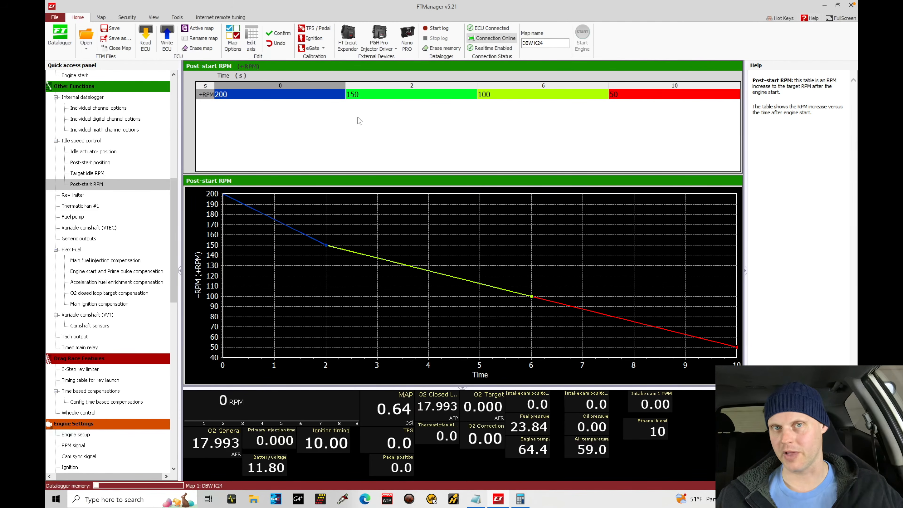
left_click(103, 163)
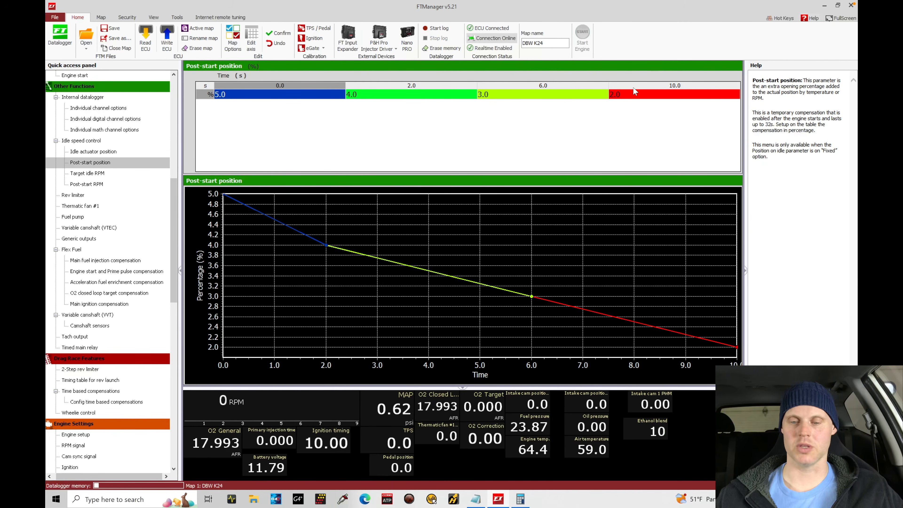
left_click(639, 96)
type("0")
key("Return")
left_click(276, 96)
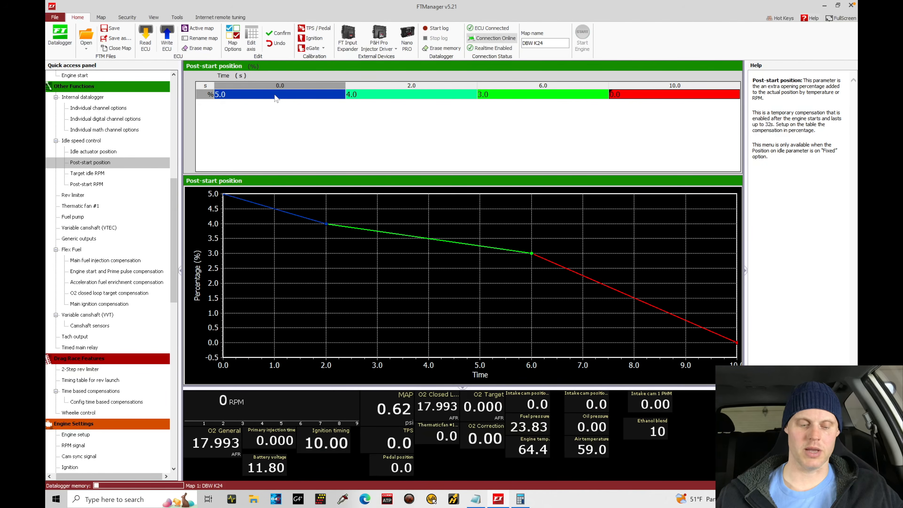
type("2")
key("Return")
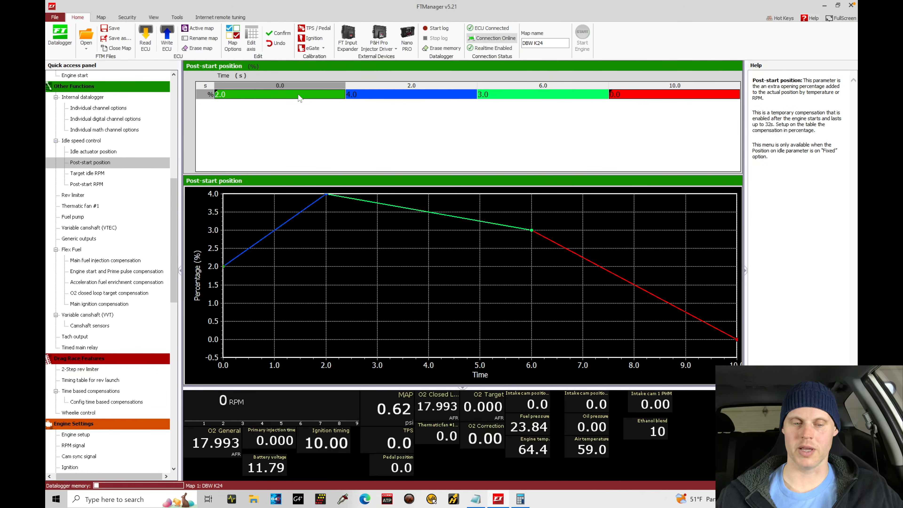
left_click_drag(353, 95, 631, 100)
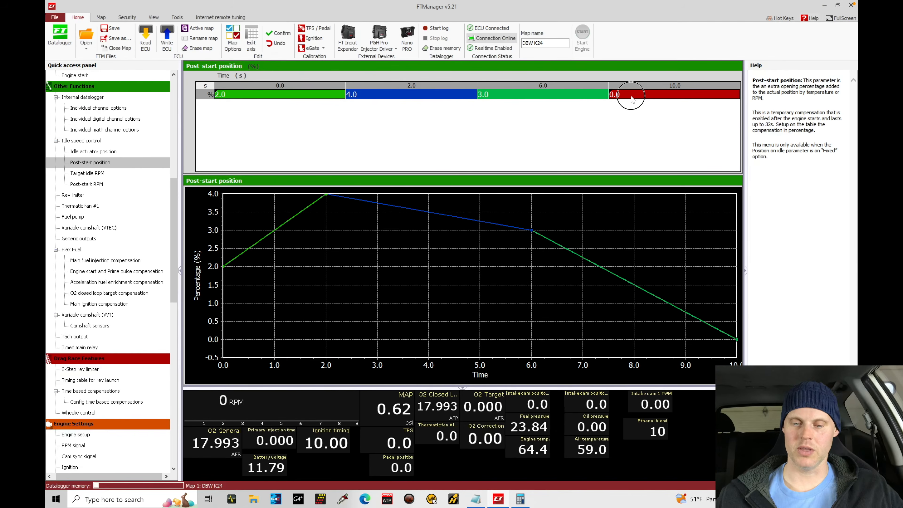
key("i")
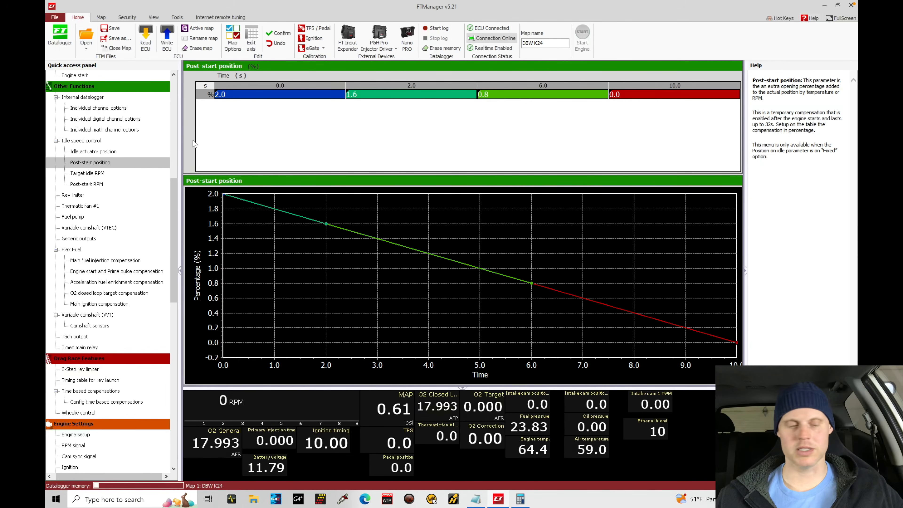
- Review the settings for idle speed control, the rev limiter and thermatic fan #1
left_click(111, 141)
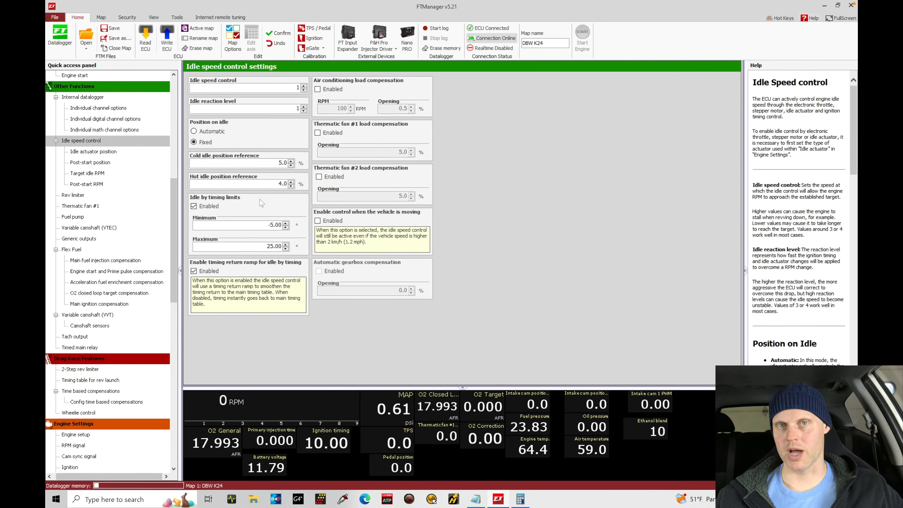
left_click_drag(174, 203, 173, 216)
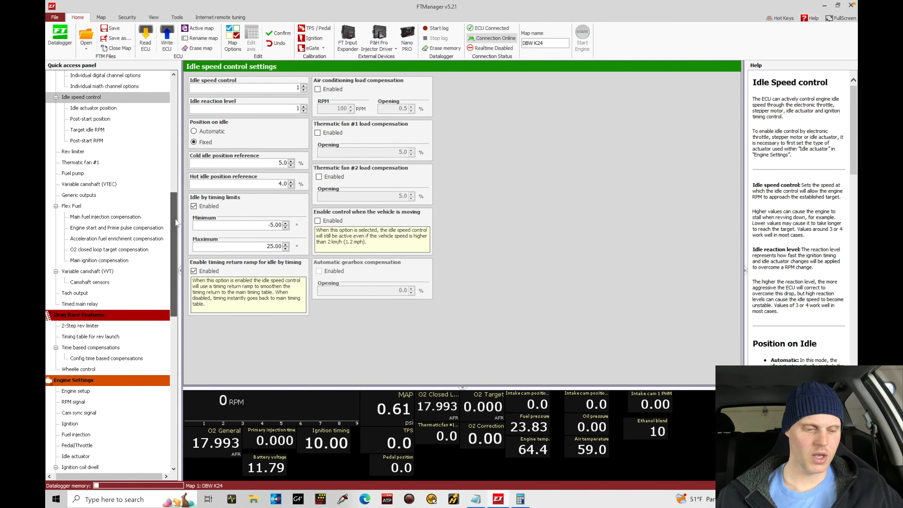
left_click(81, 152)
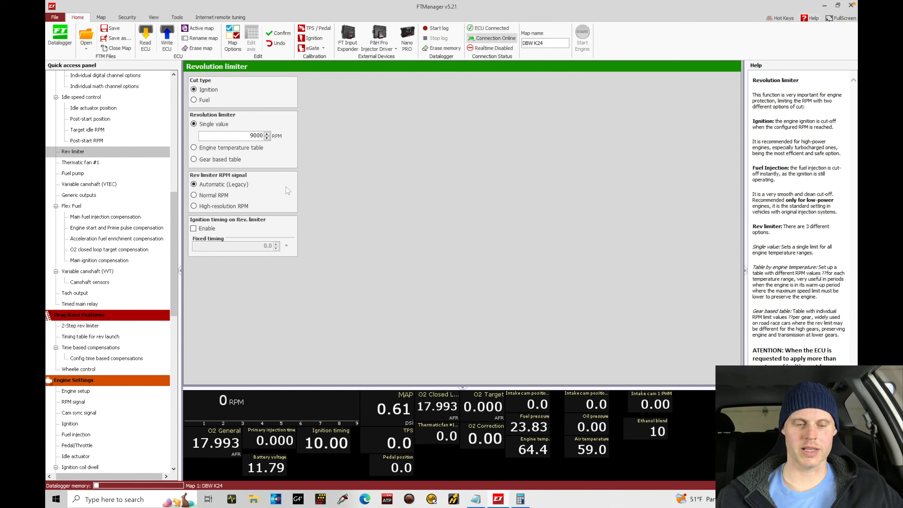
left_click(108, 163)
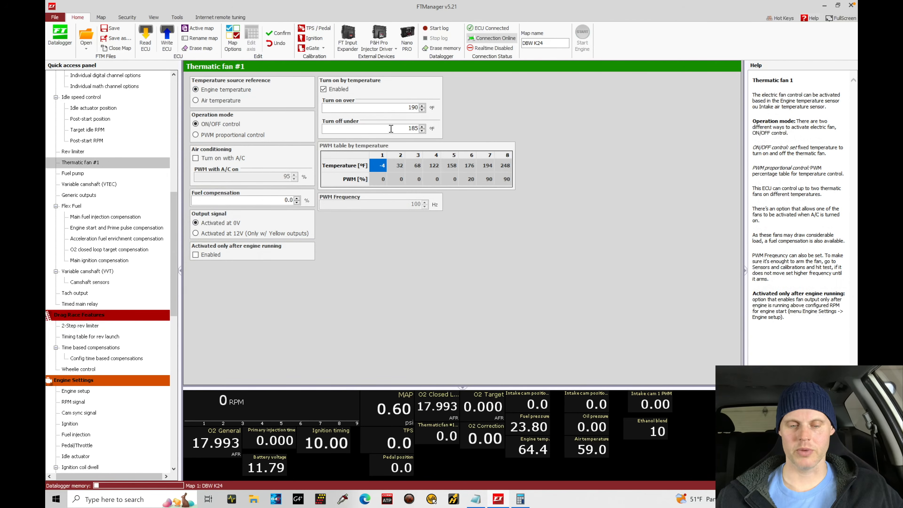